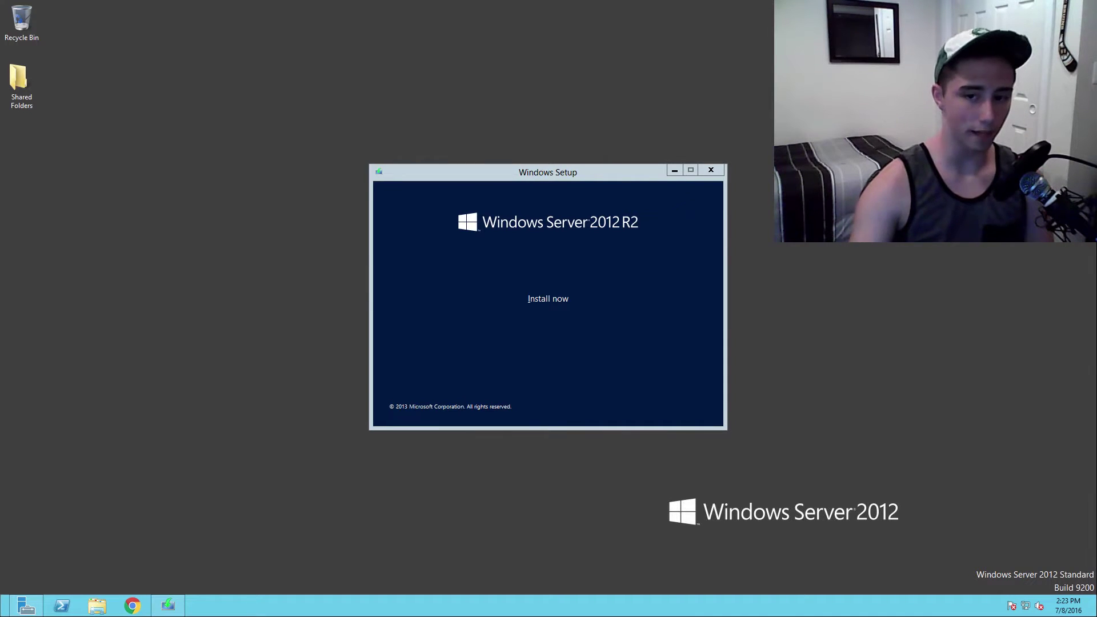
Step: Open an administrator PowerShell console and change to the D:\support folder
left_click(60, 605)
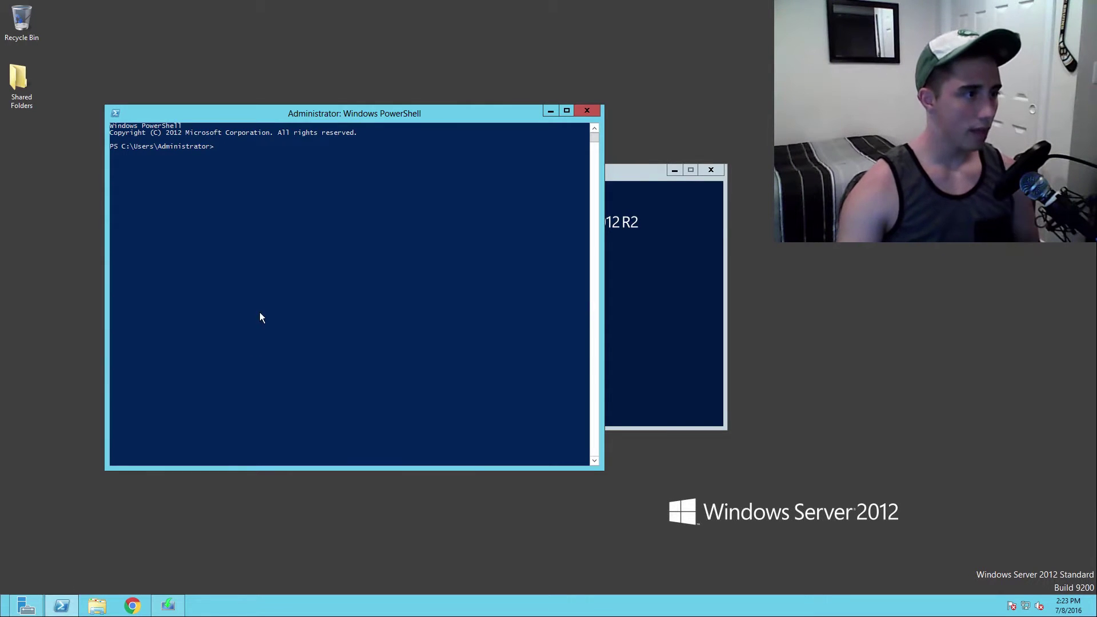
left_click(267, 312)
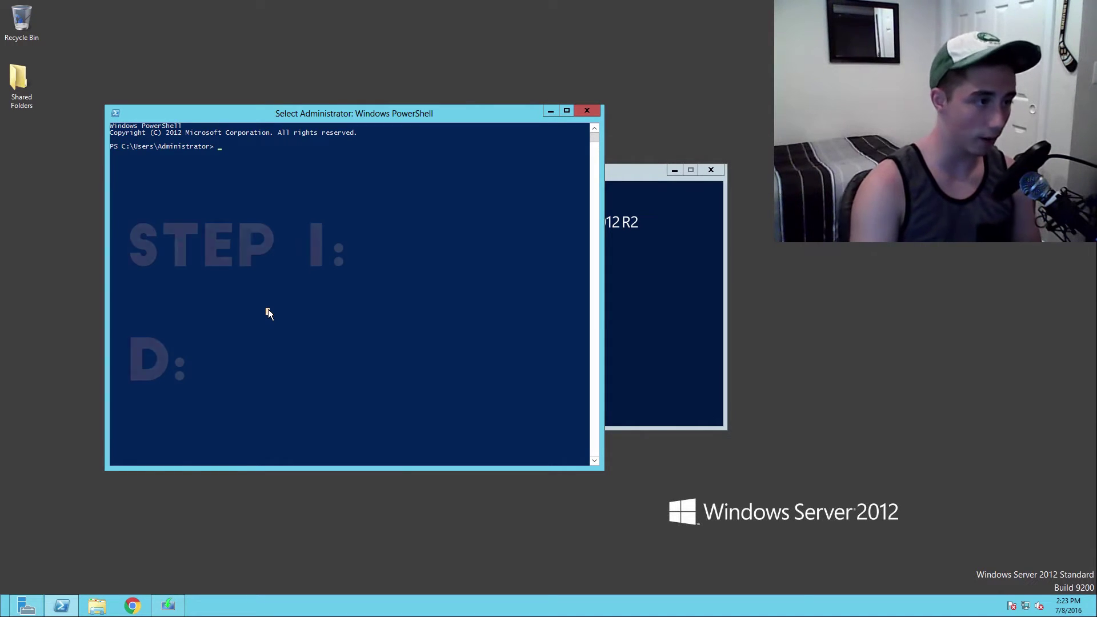
type("d:")
key("Return")
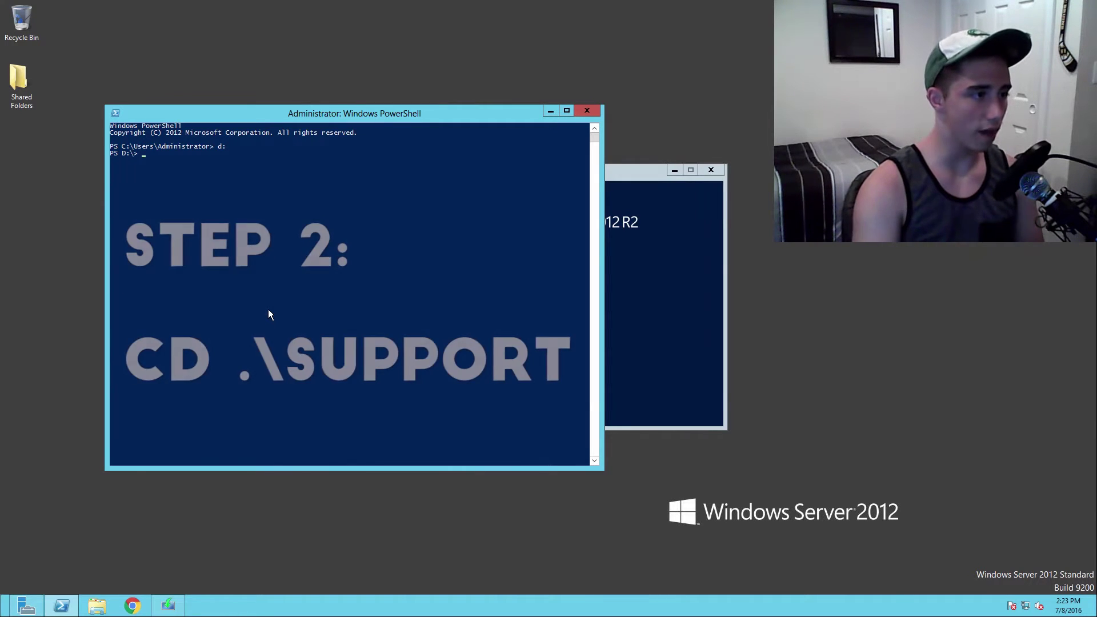
type("cd .\\su")
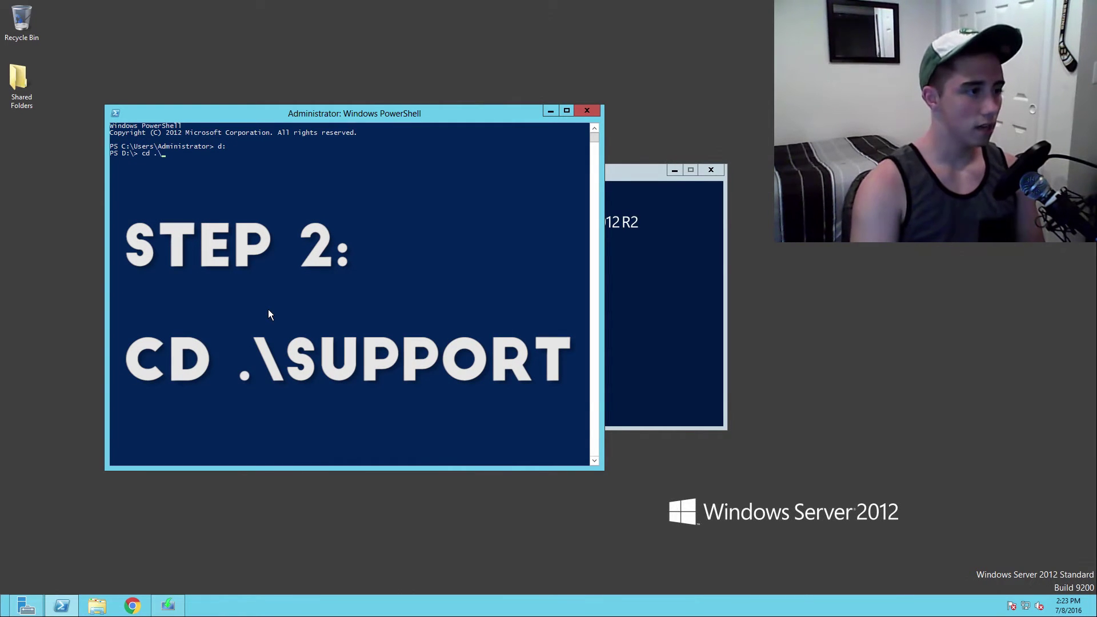
type("pport")
key("Return")
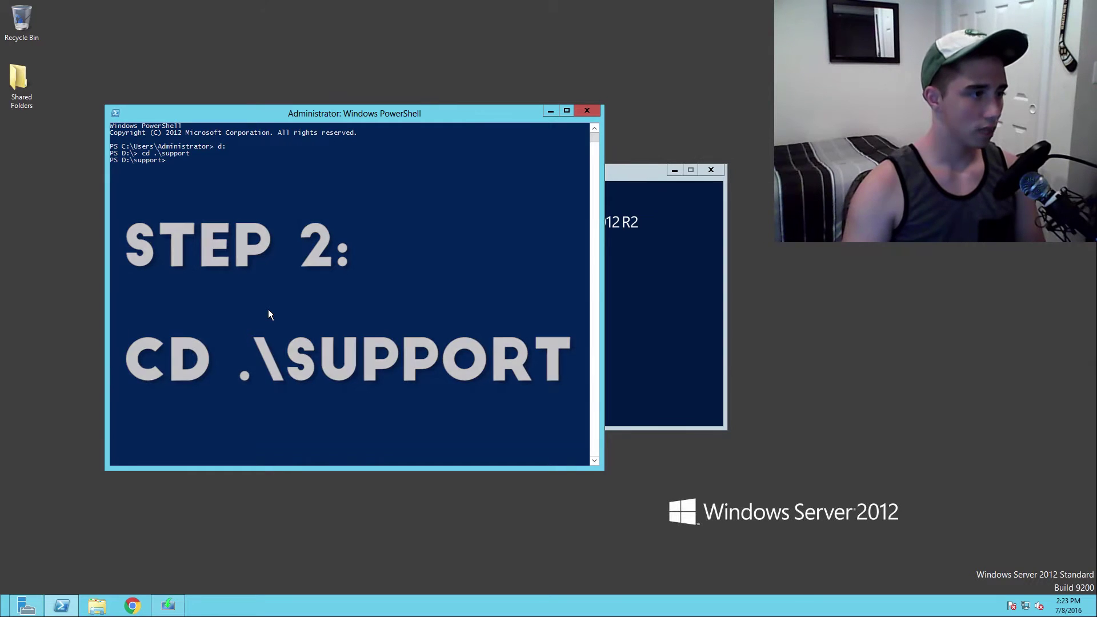
Step: Move into the adprep folder and run adprep.exe /forestprep
key("Up")
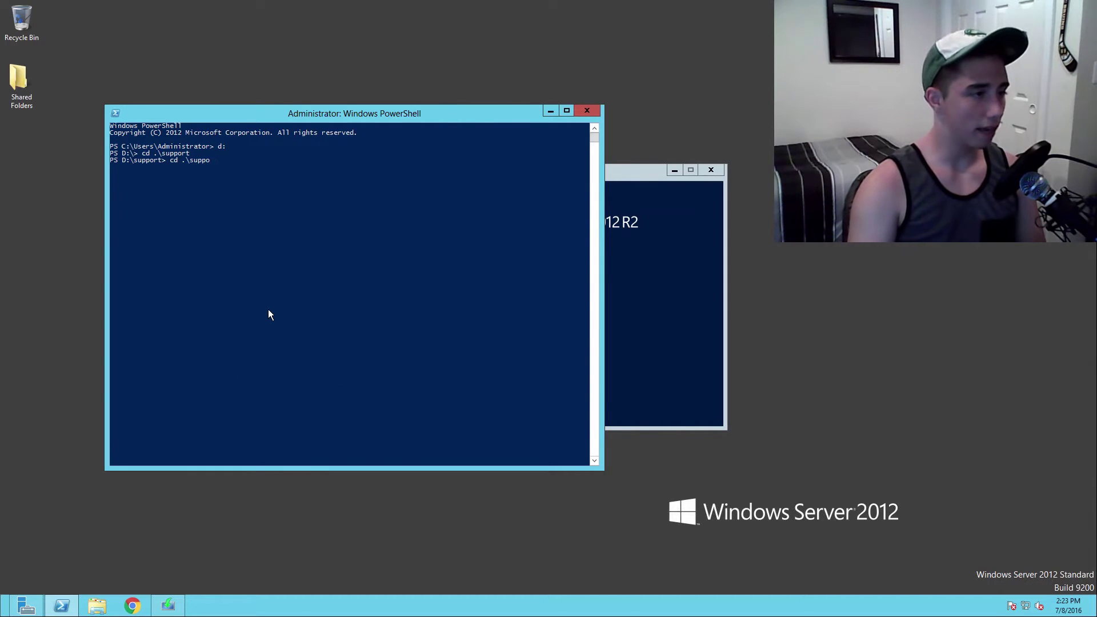
key("BackSpace")
key("BackSpace")
key("BackSpace")
key("BackSpace")
key("BackSpace")
type("ad")
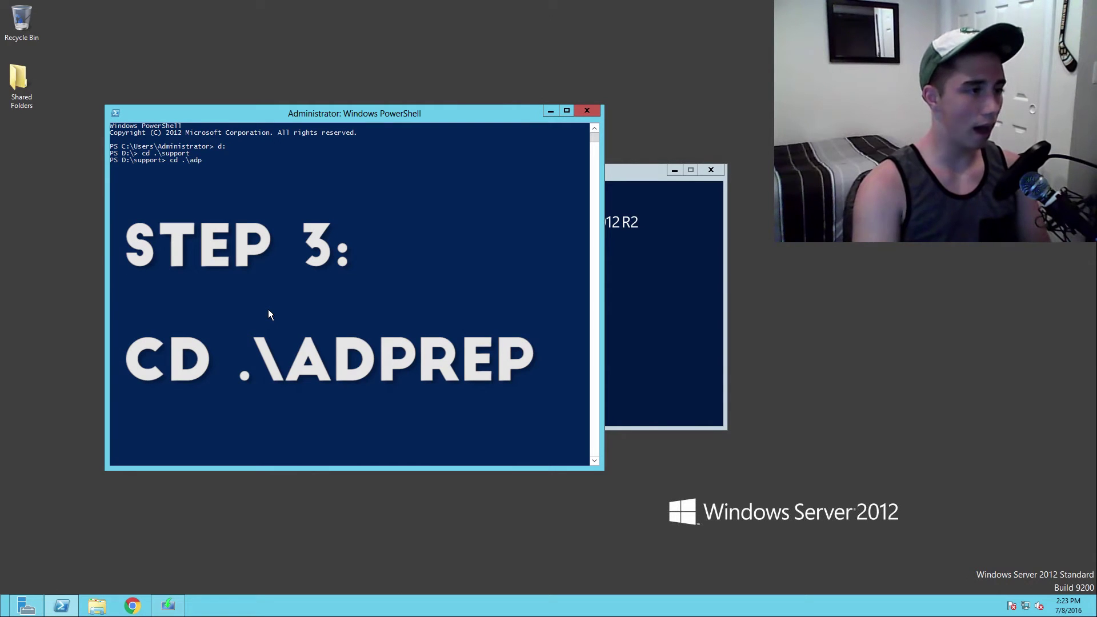
key("Tab")
key("Return")
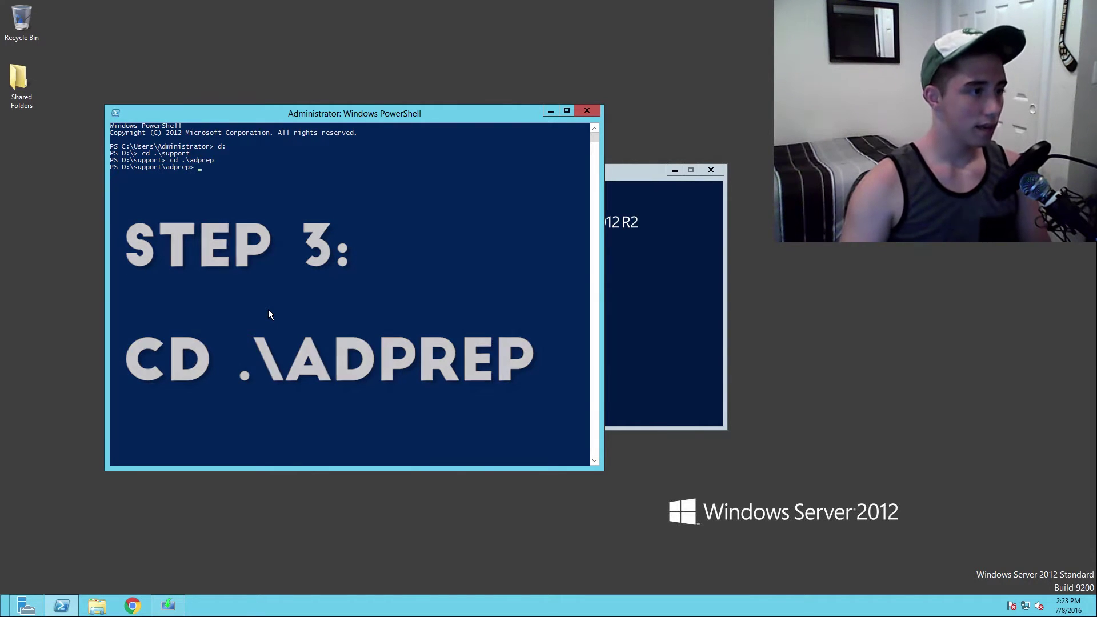
type("cd .\\adprep")
key("Home")
key("Delete")
key("Delete")
key("Delete")
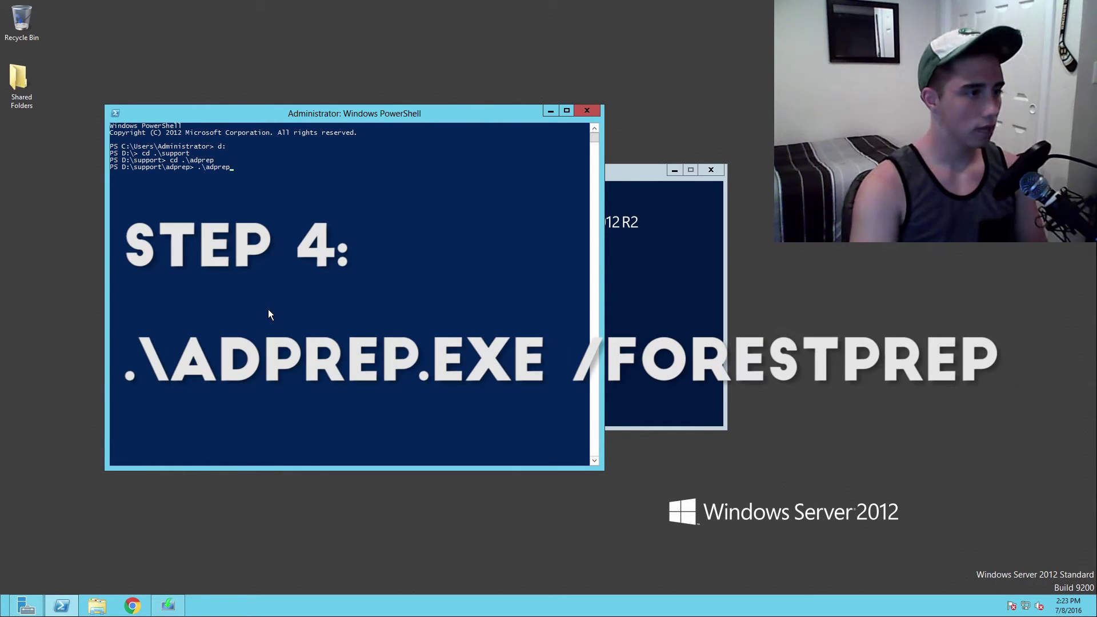
type(".exe /forest")
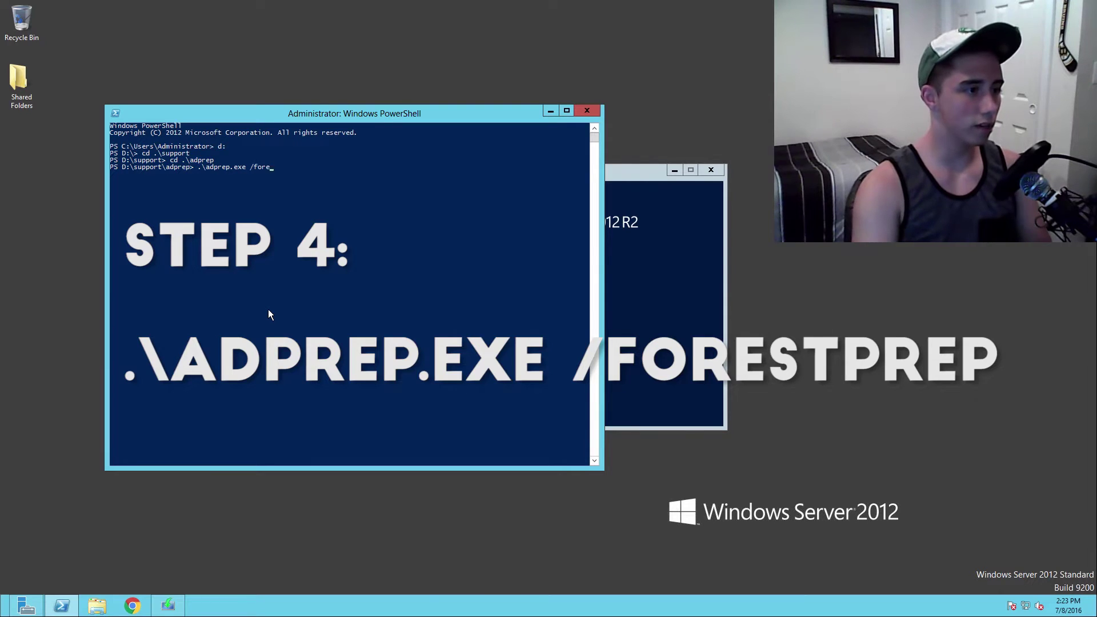
type("prep")
key("Return")
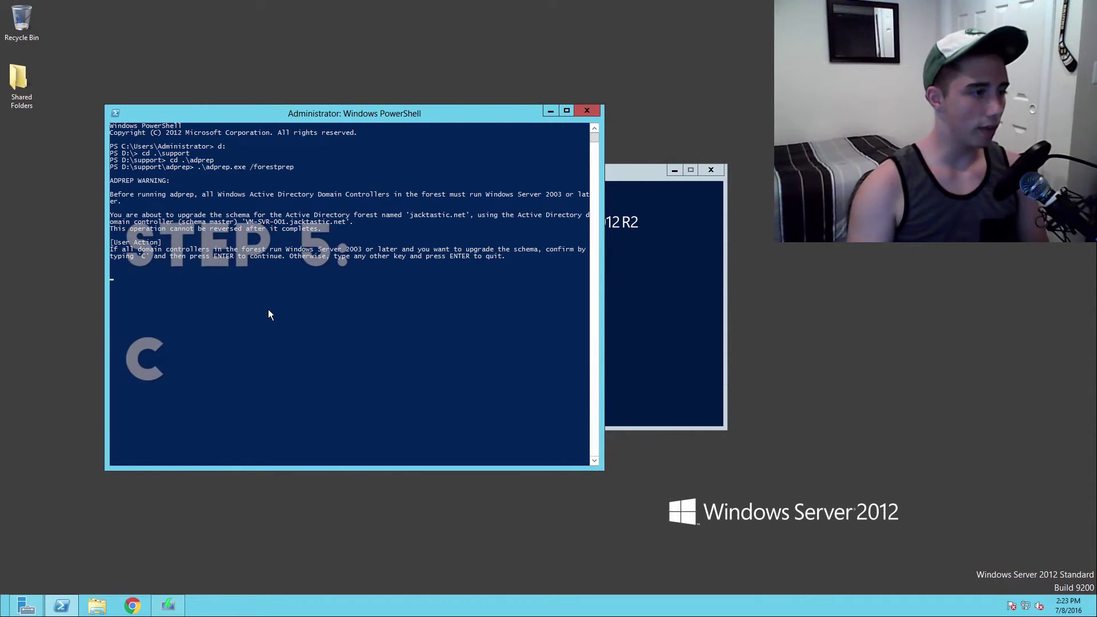
Step: Confirm the schema upgrade with C, then rerun adprep with the /domainprep switch
type("c")
key("Return")
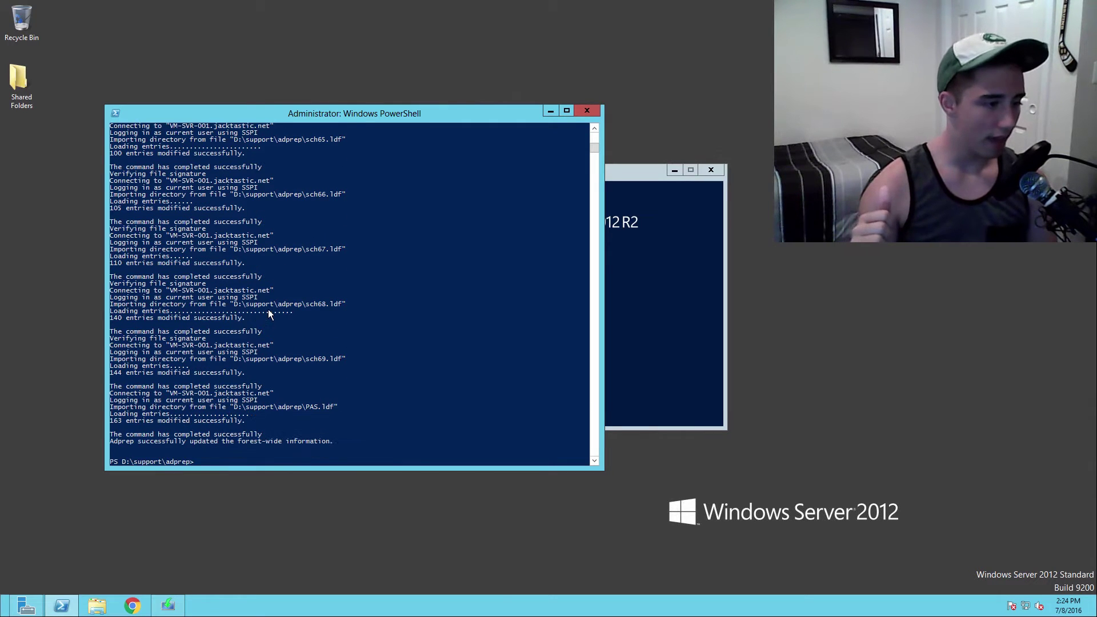
key("Up")
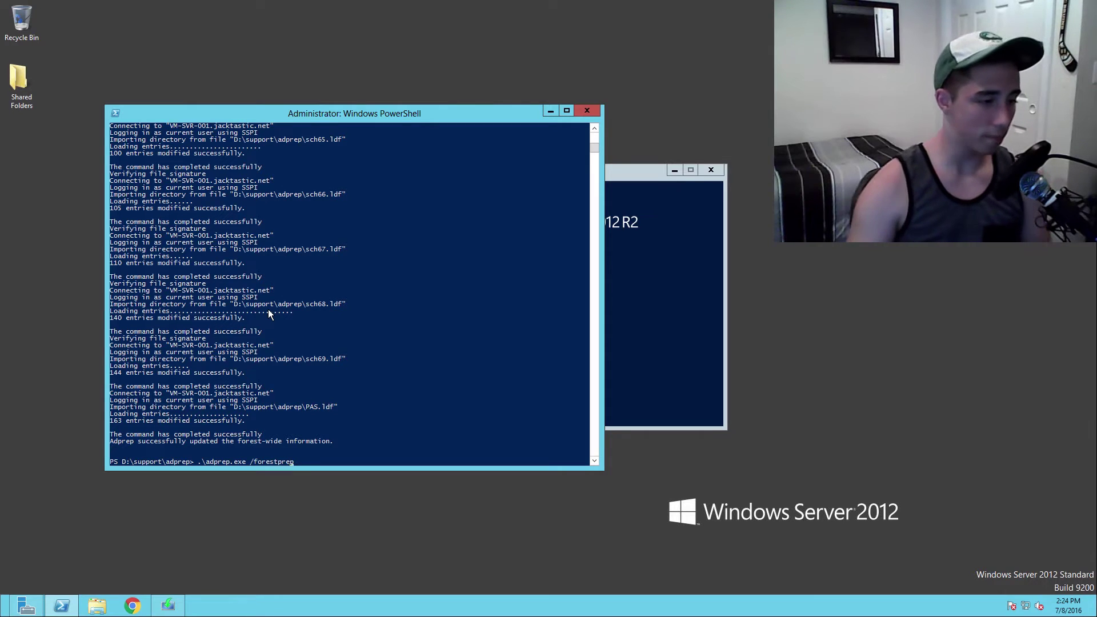
key("Left")
key("Left")
key("Left")
key("BackSpace")
key("BackSpace")
key("BackSpace")
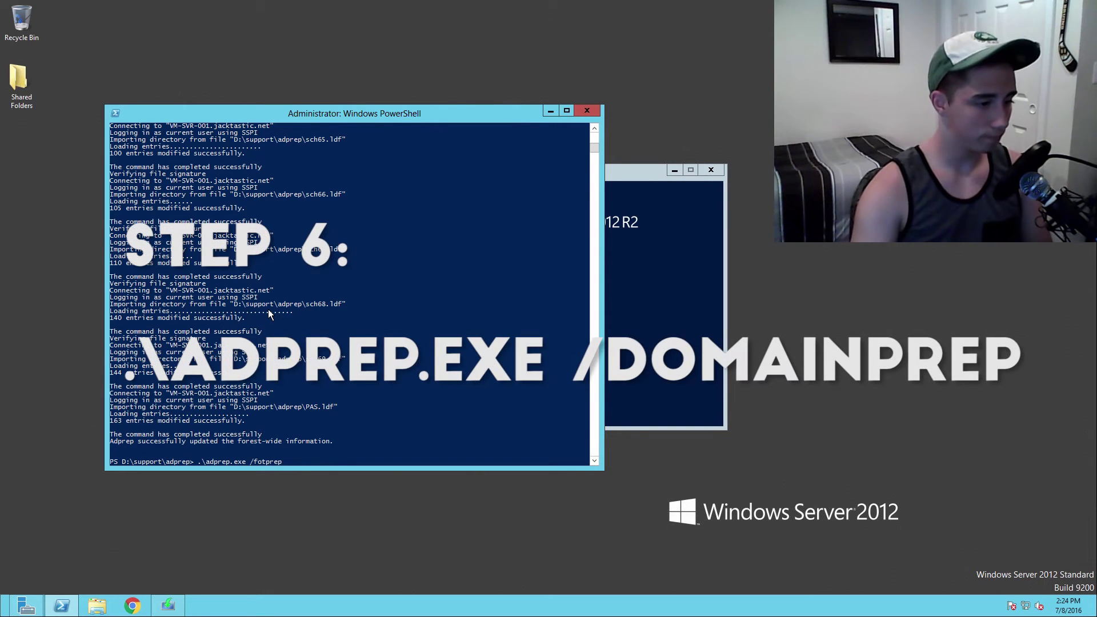
key("Delete")
type("doma")
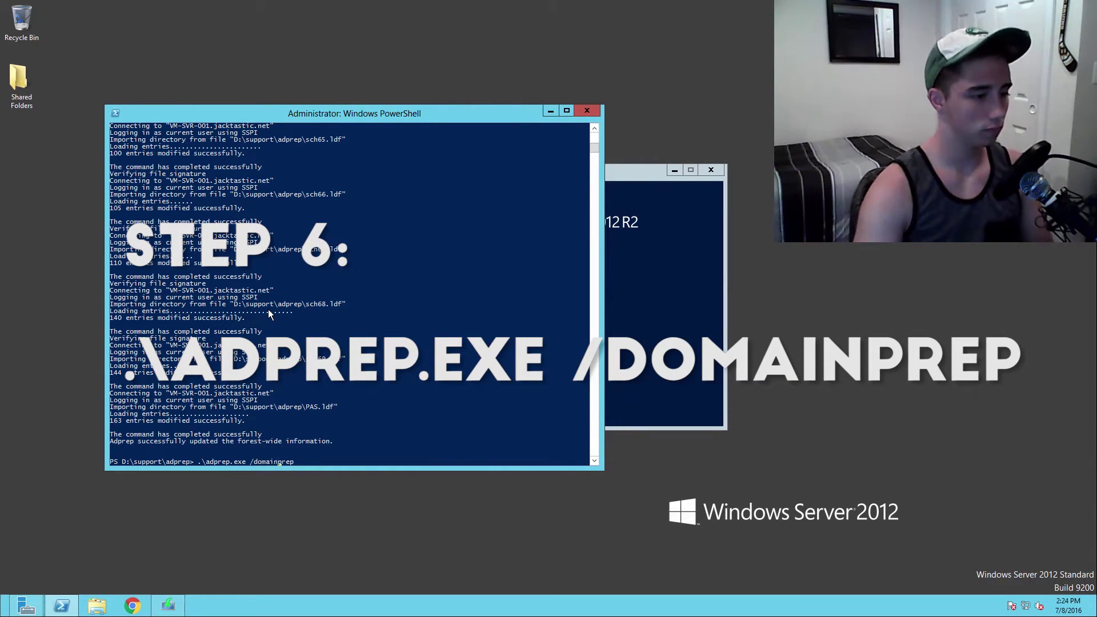
type("in")
key("Return")
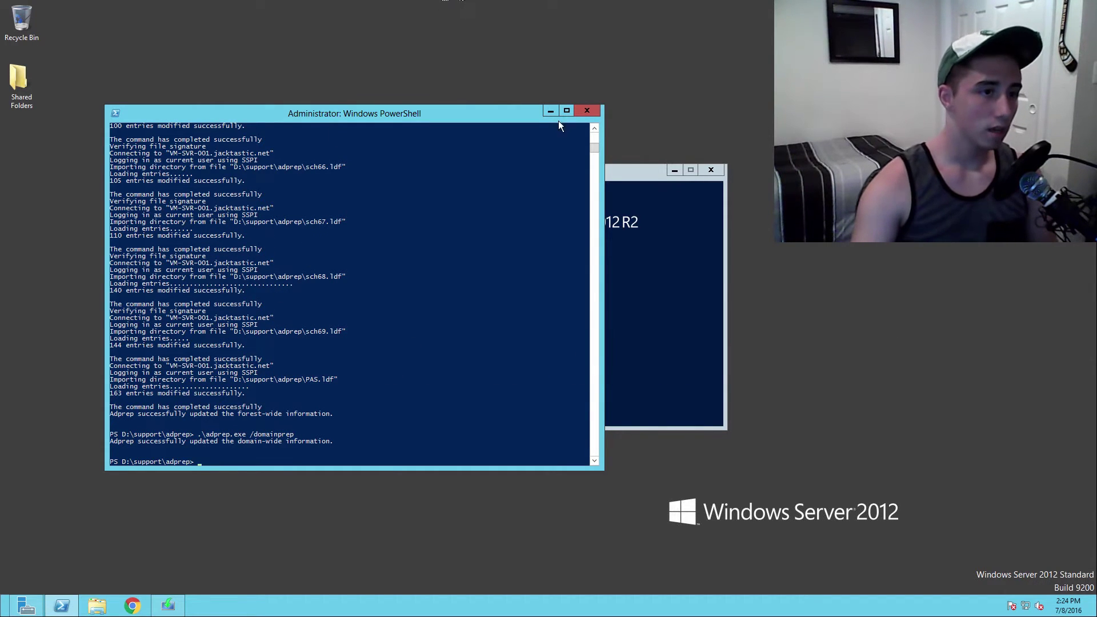
Step: Close the PowerShell console and choose Install now in Windows Setup
left_click(590, 116)
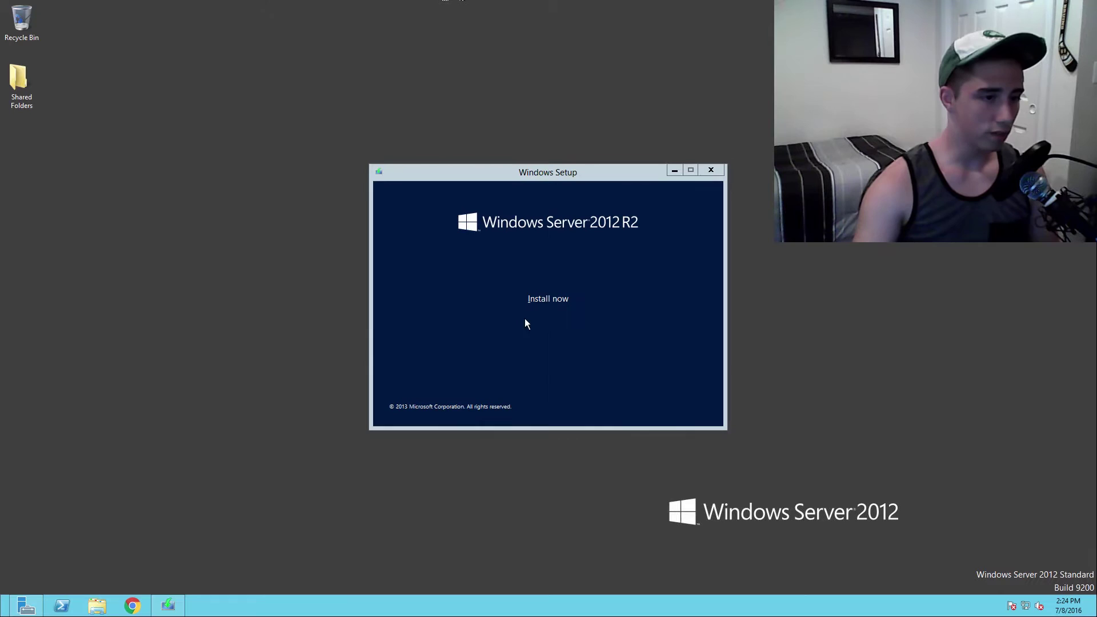
left_click(547, 299)
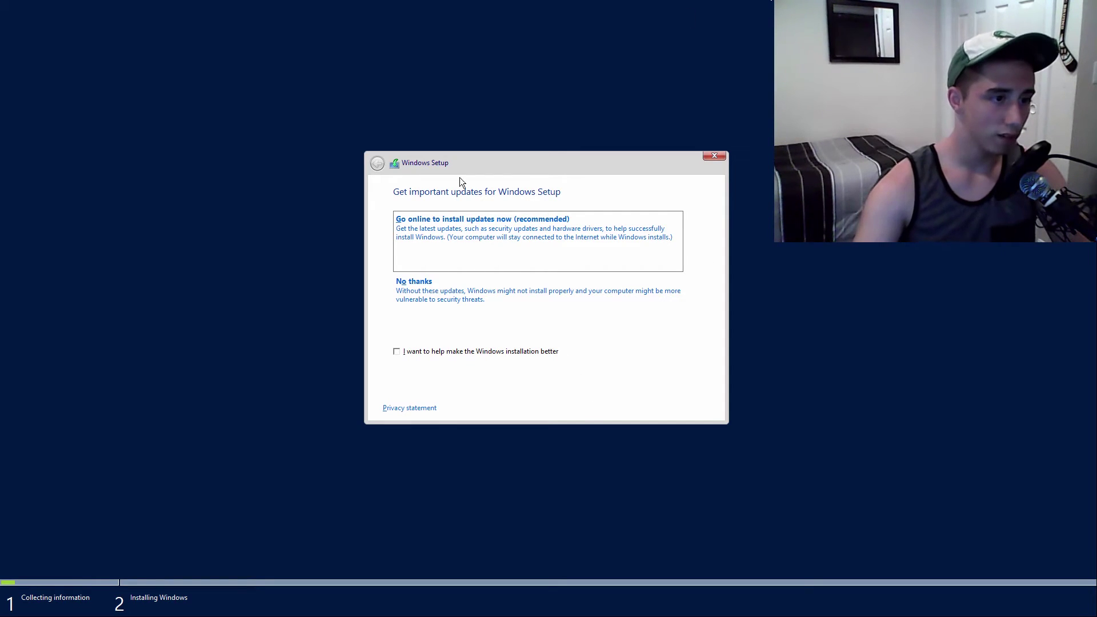
Step: Skip online updates and select Windows Server 2012 R2 Standard (Server with a GUI)
left_click(484, 301)
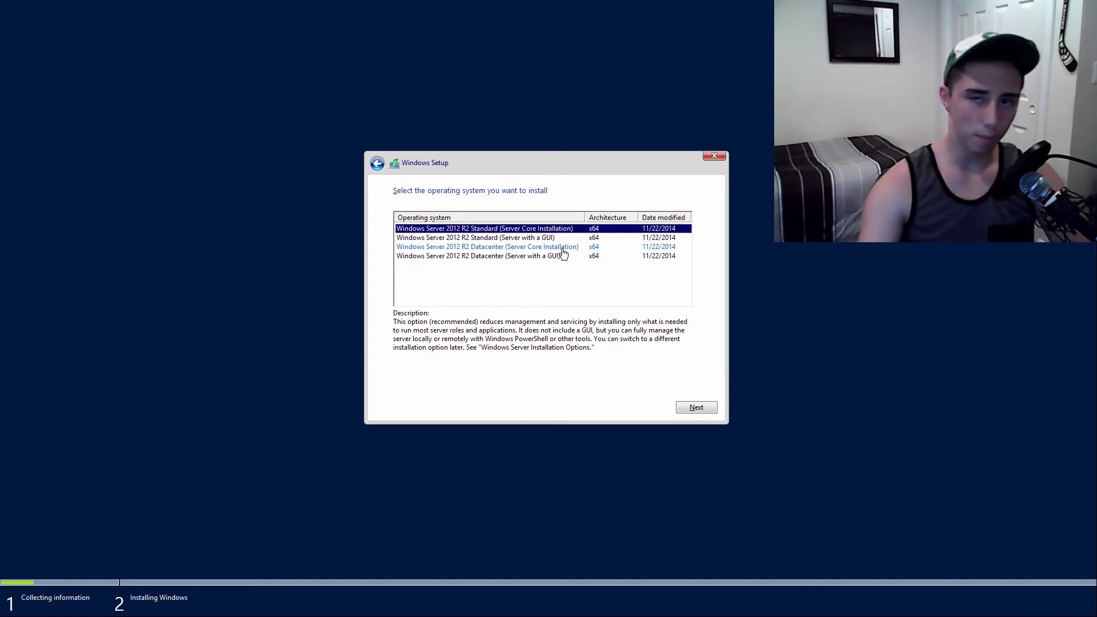
left_click(520, 237)
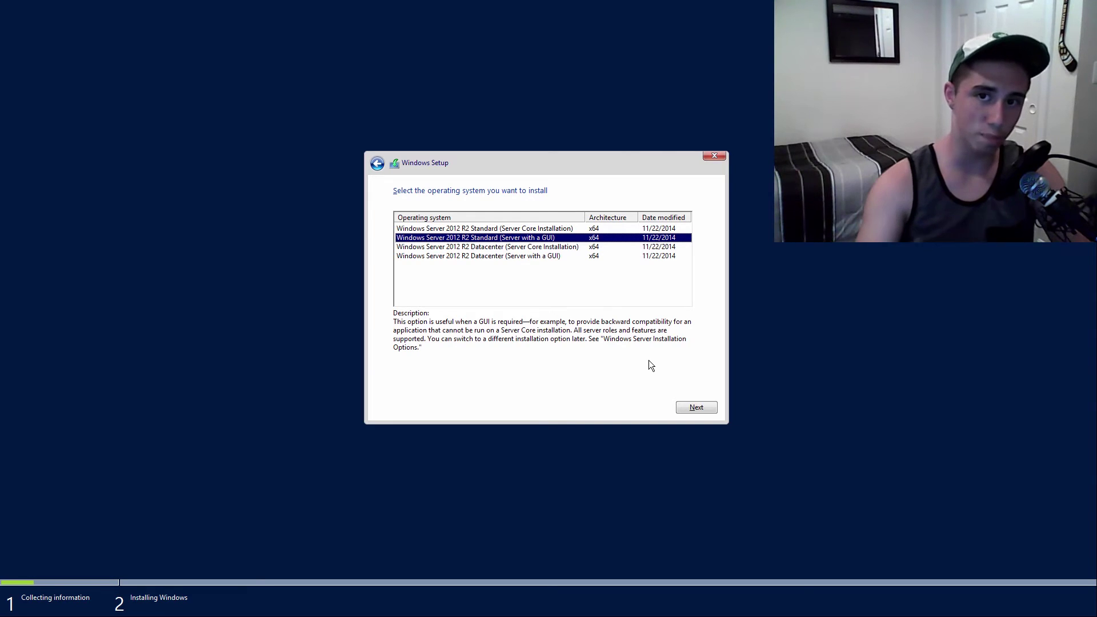
left_click(694, 407)
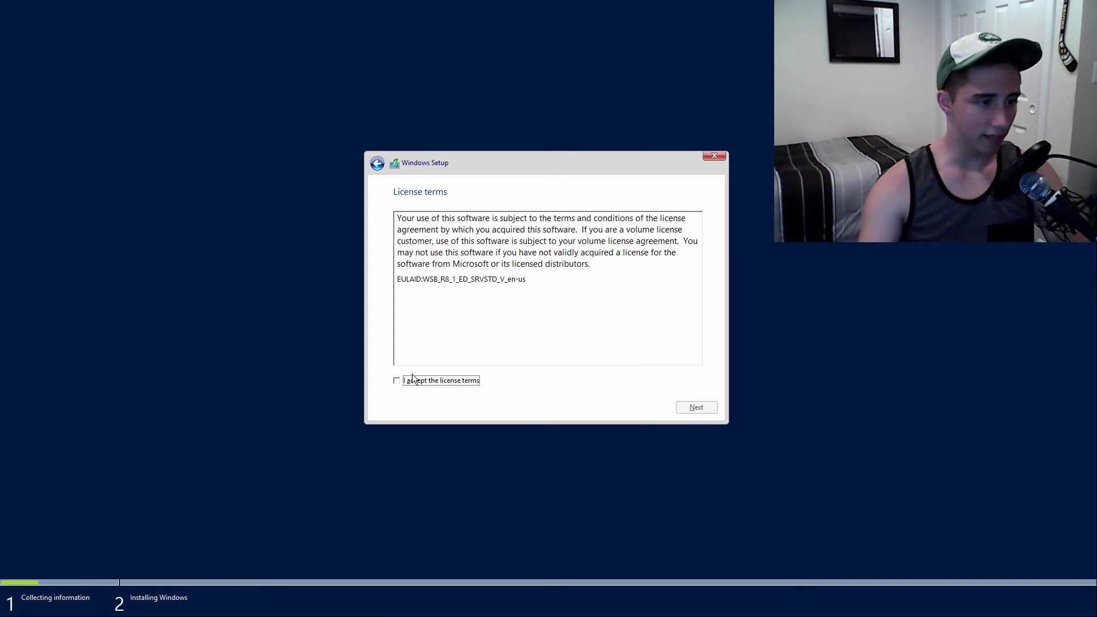
Step: Accept the license terms, choose Upgrade, and continue past the compatibility report
left_click(412, 384)
left_click(696, 407)
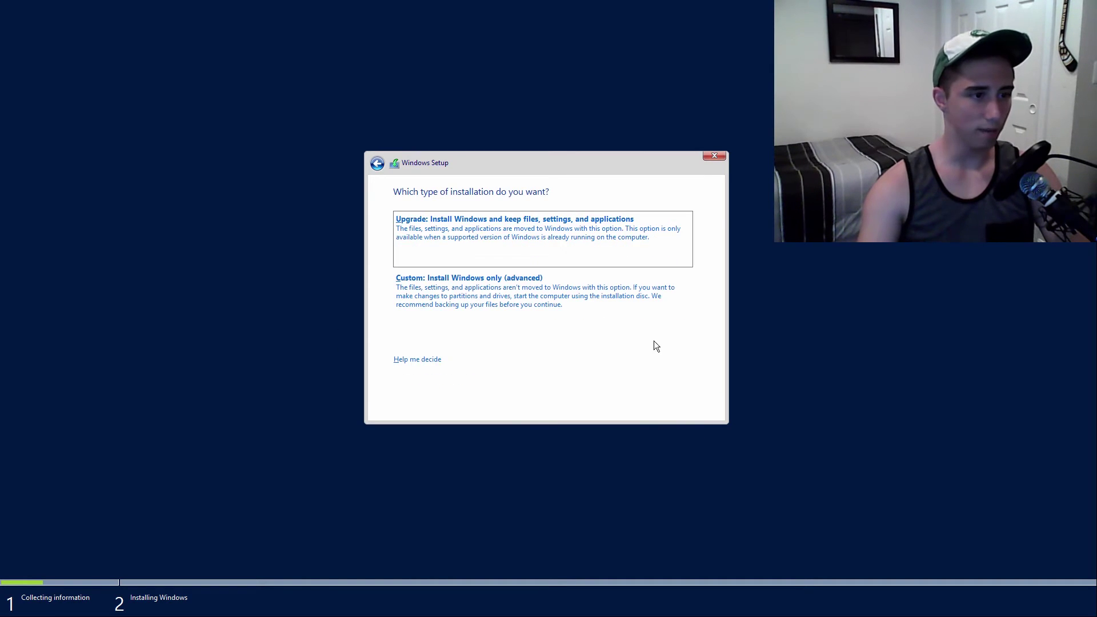
left_click(586, 238)
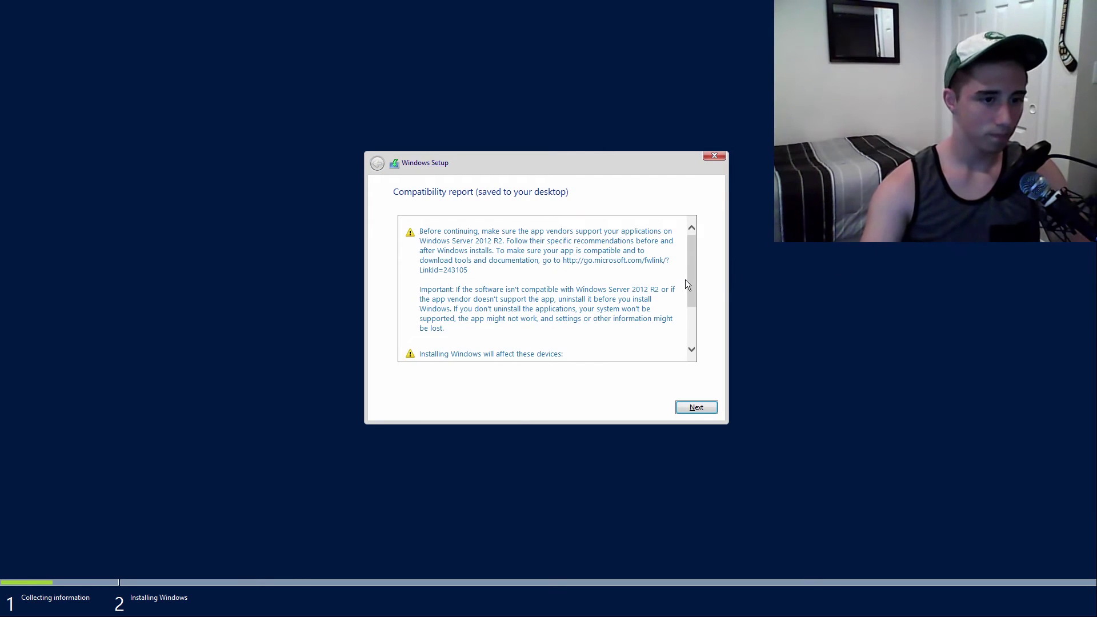
left_click_drag(690, 269, 705, 337)
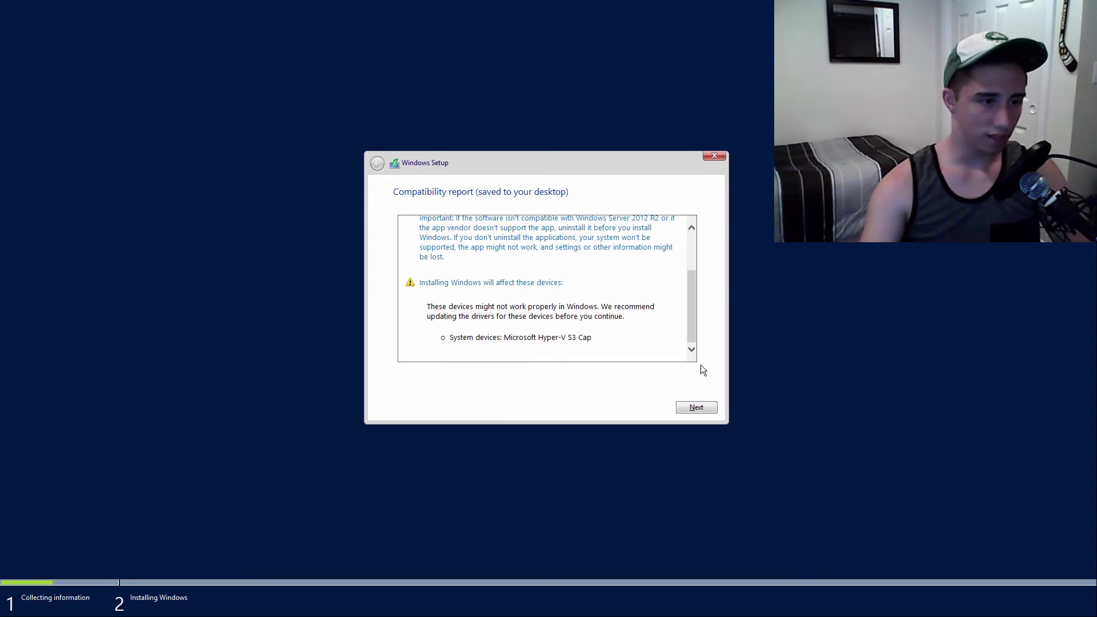
left_click(697, 407)
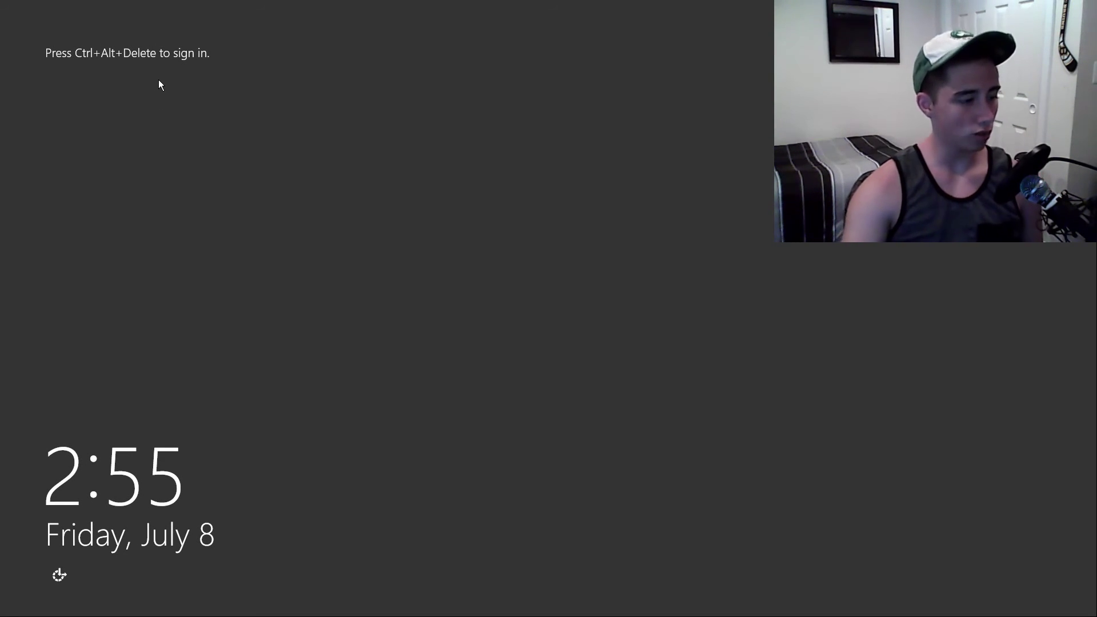
left_click(59, 575)
left_click(174, 404)
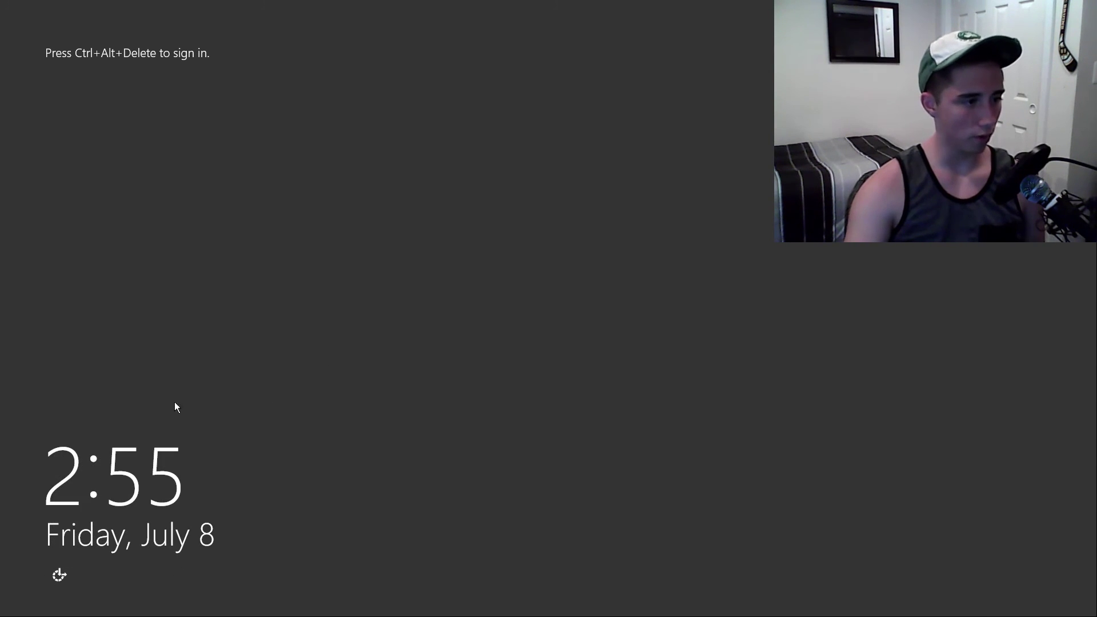
left_click(117, 286)
left_click(246, 286)
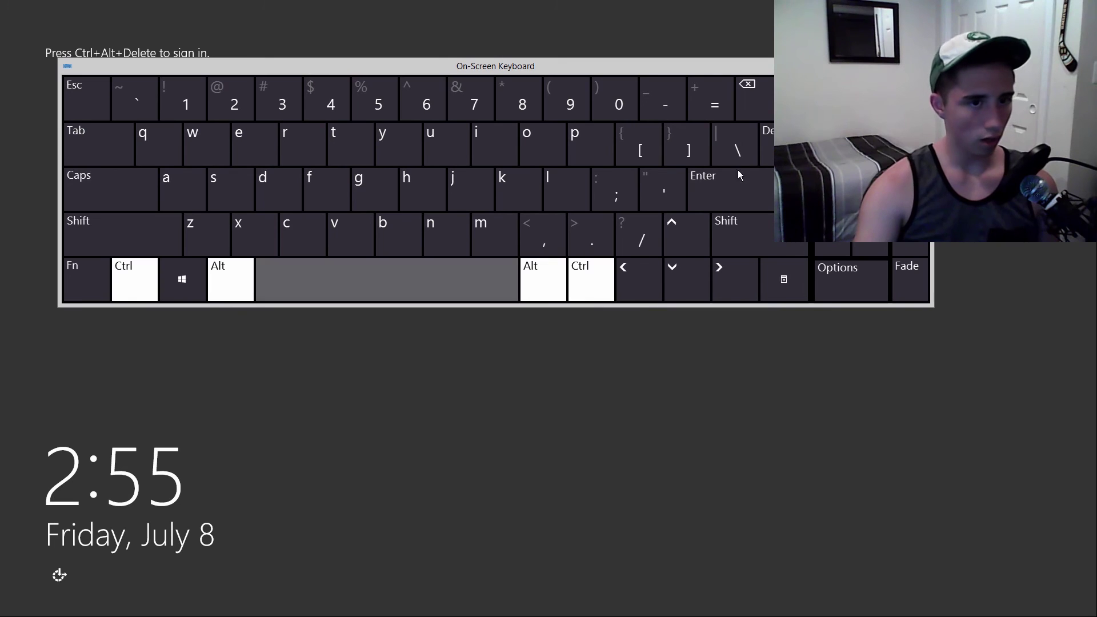
left_click(767, 142)
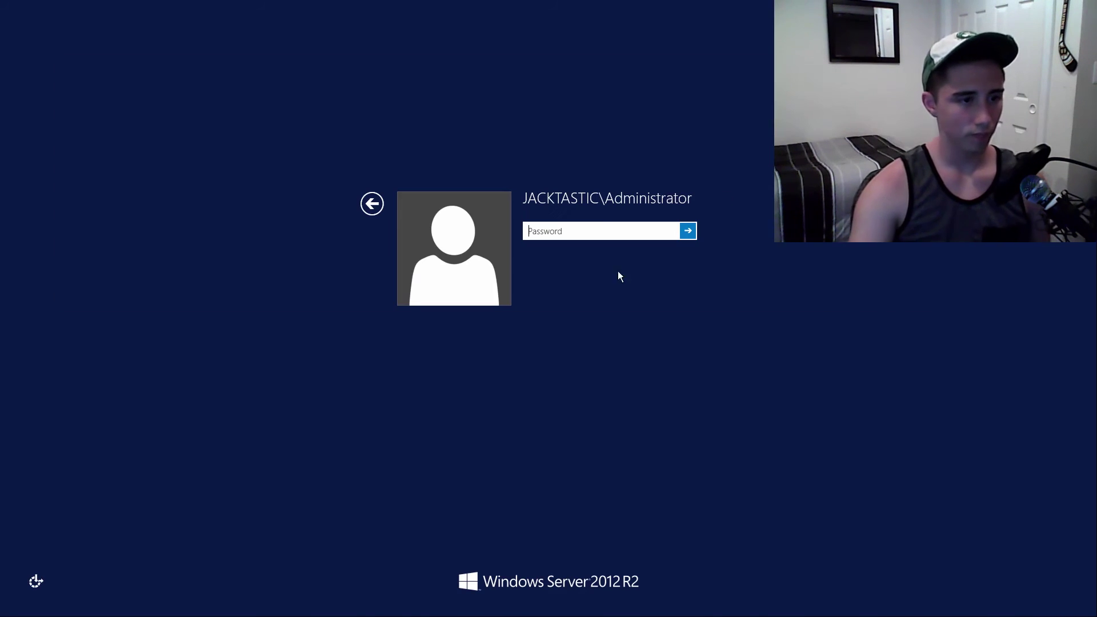
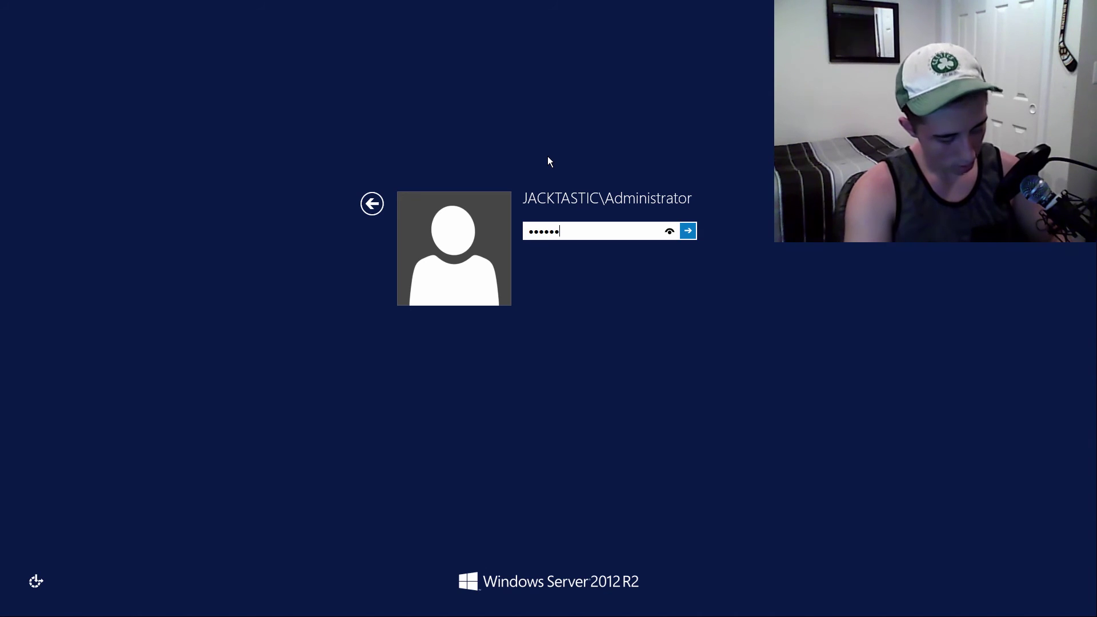
key("Return")
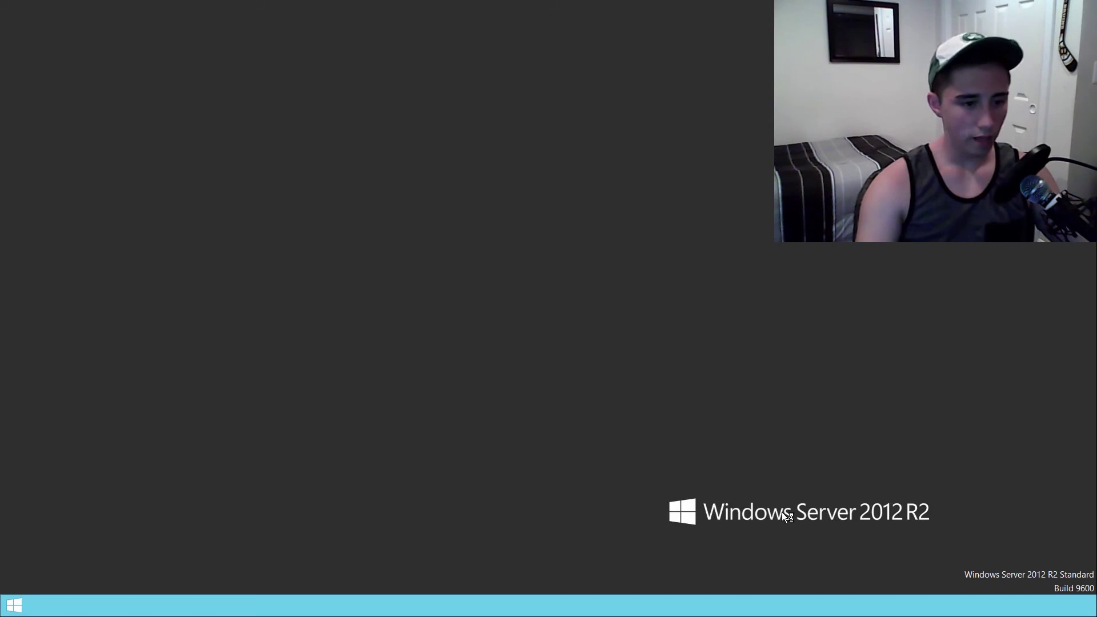
Step: Maximize Server Manager, go to Start and back to the desktop, then open Settings
left_click_drag(749, 537, 602, 481)
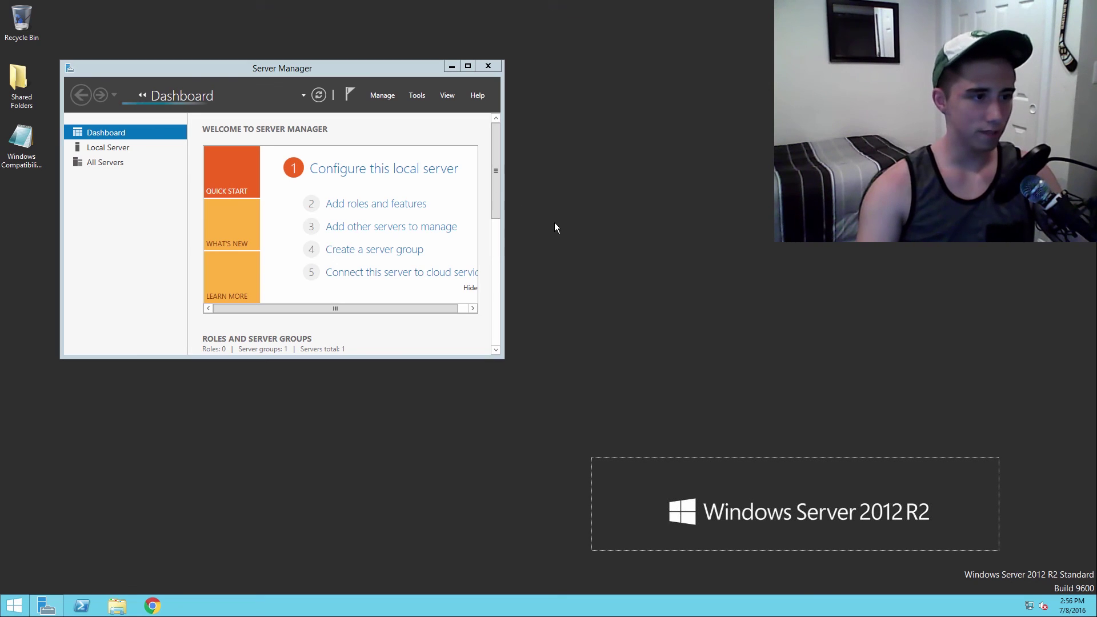
left_click(468, 66)
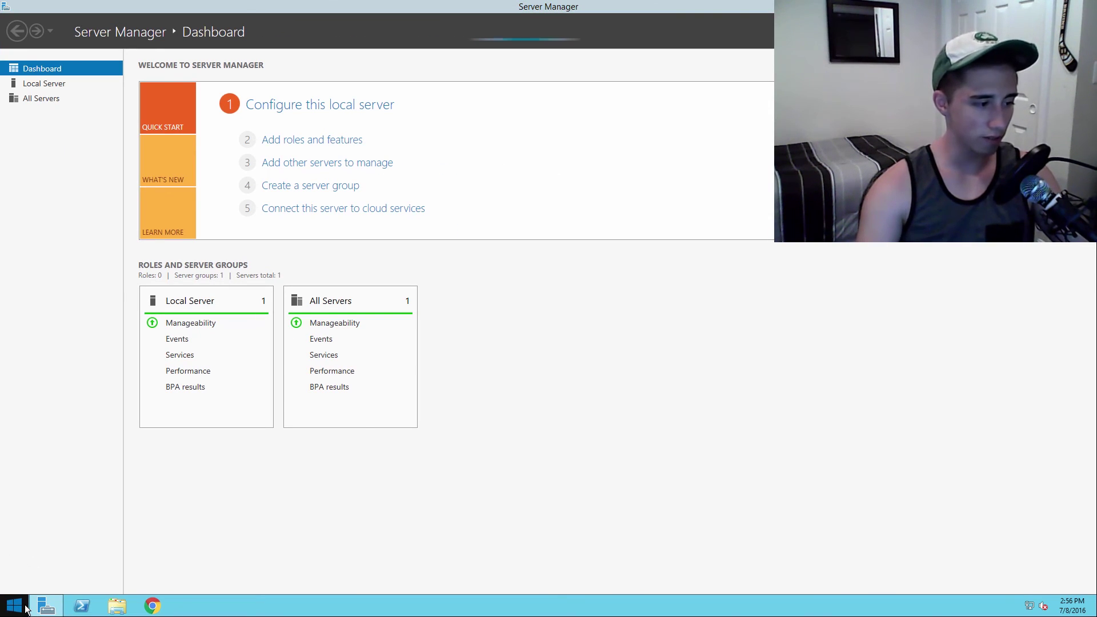
left_click(14, 606)
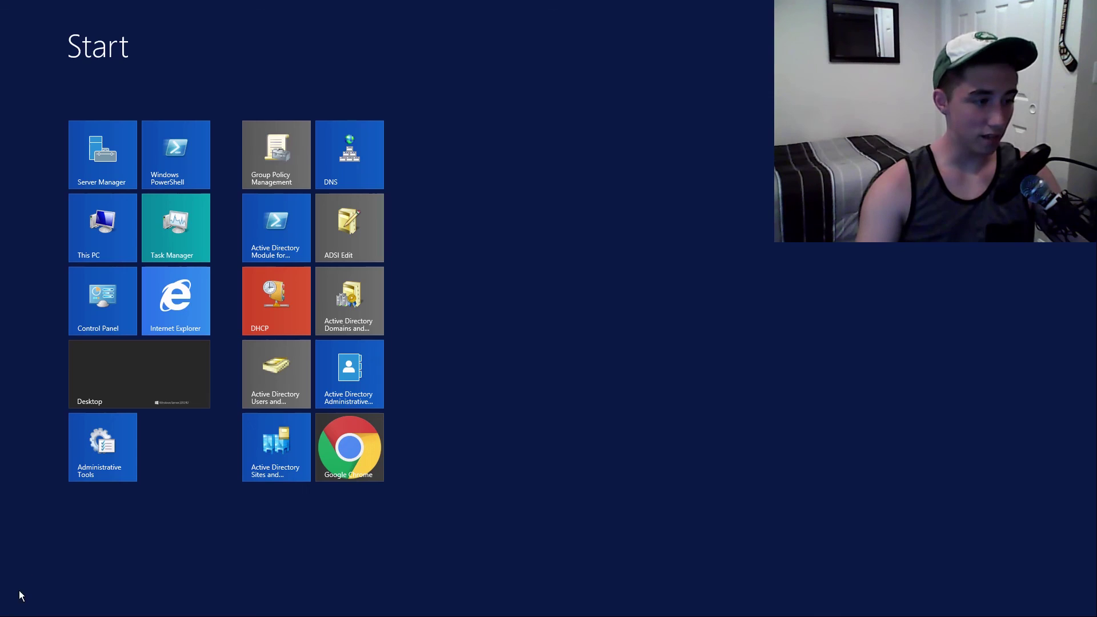
left_click(115, 384)
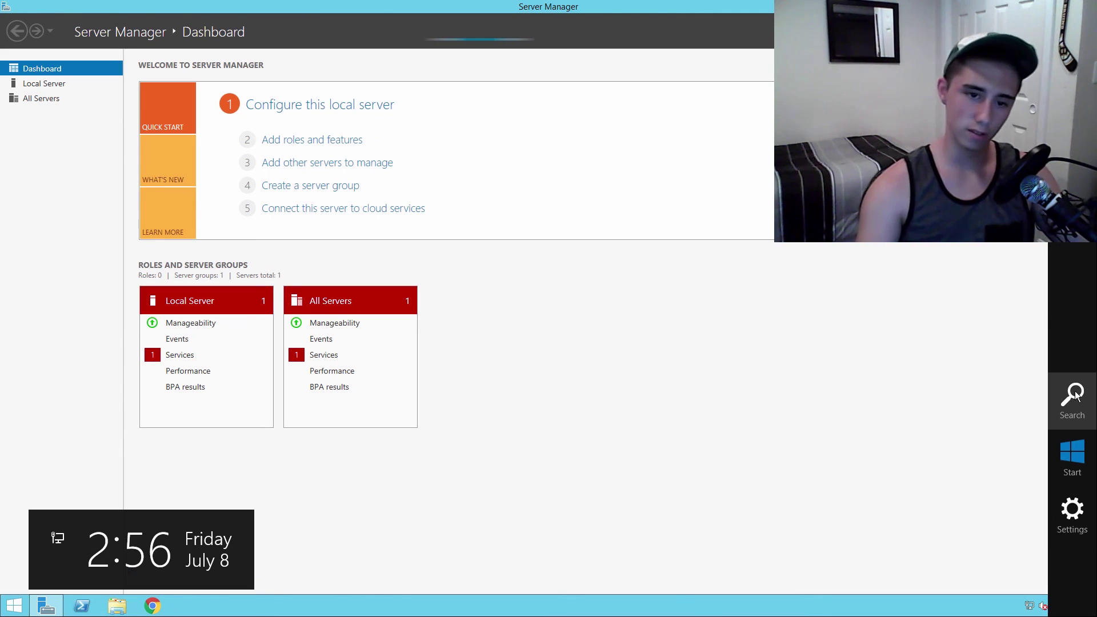
left_click(1072, 514)
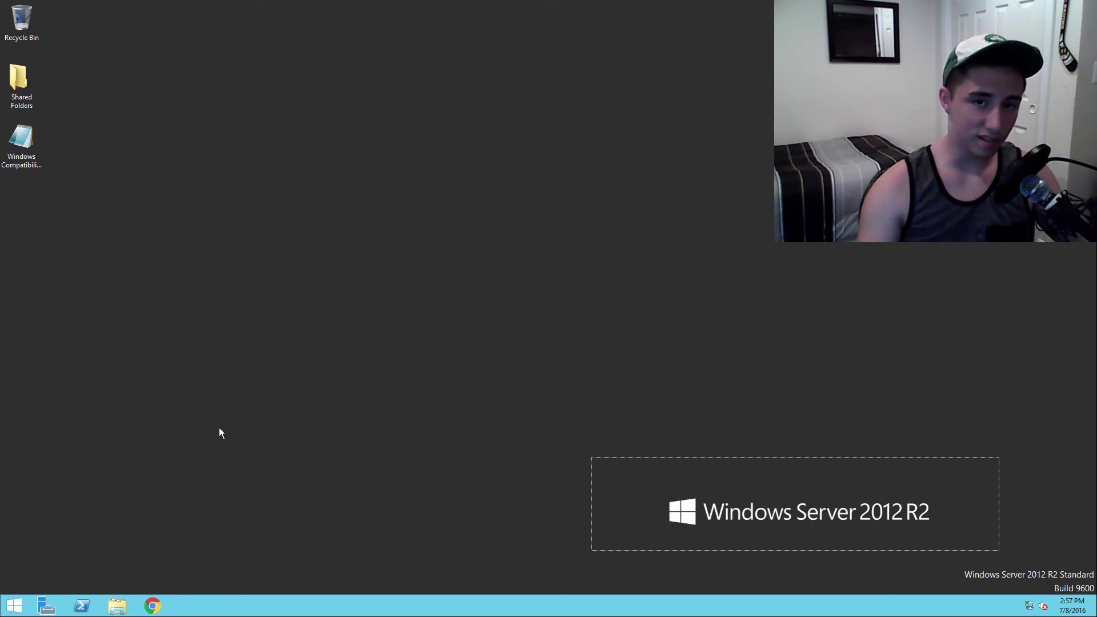